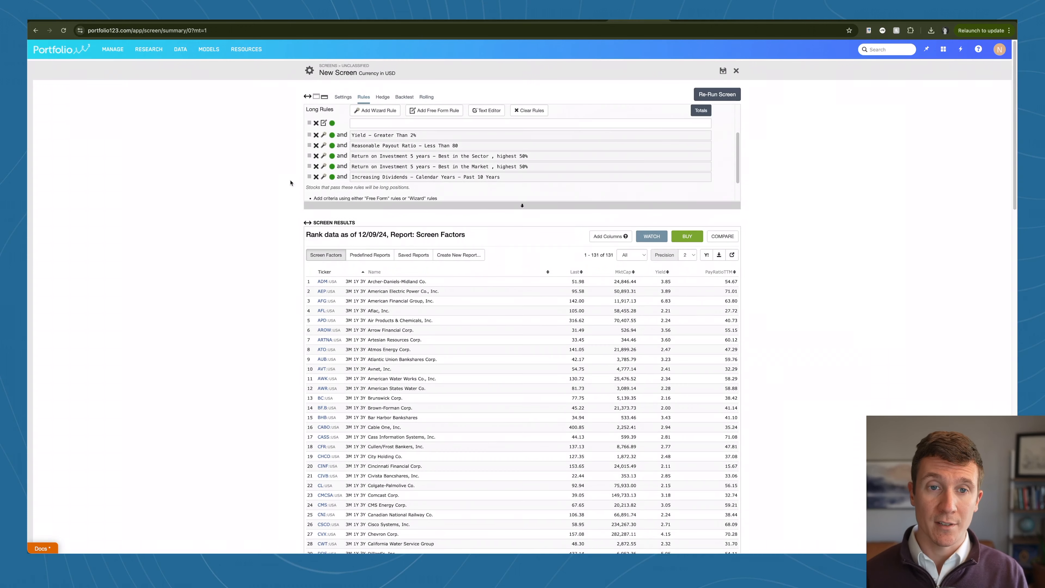
Step: Open the screen's backtest settings and set the rebalance frequency to Every 52 Weeks
scroll(358, 160, up, 3)
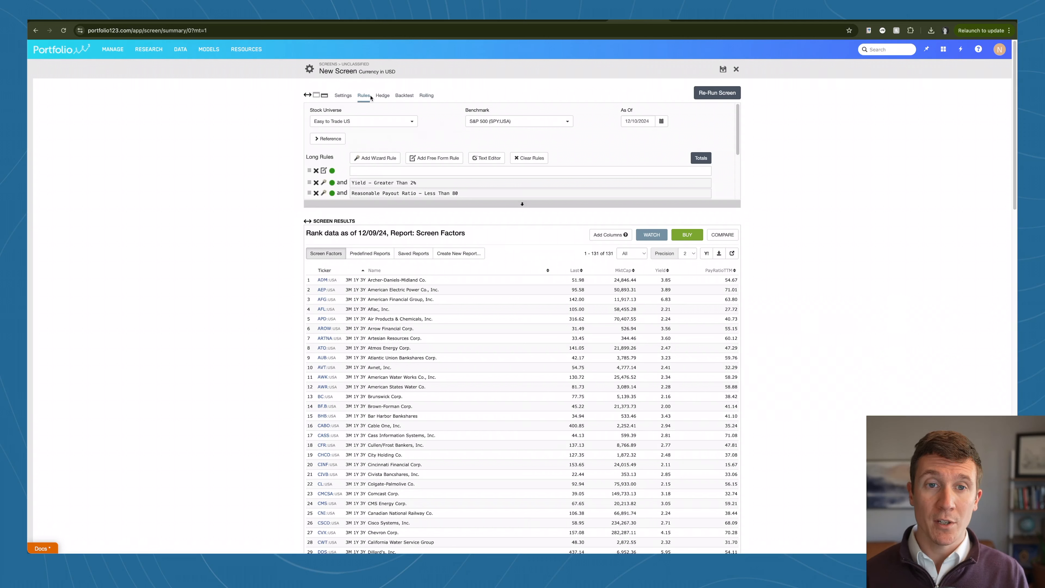
click(403, 96)
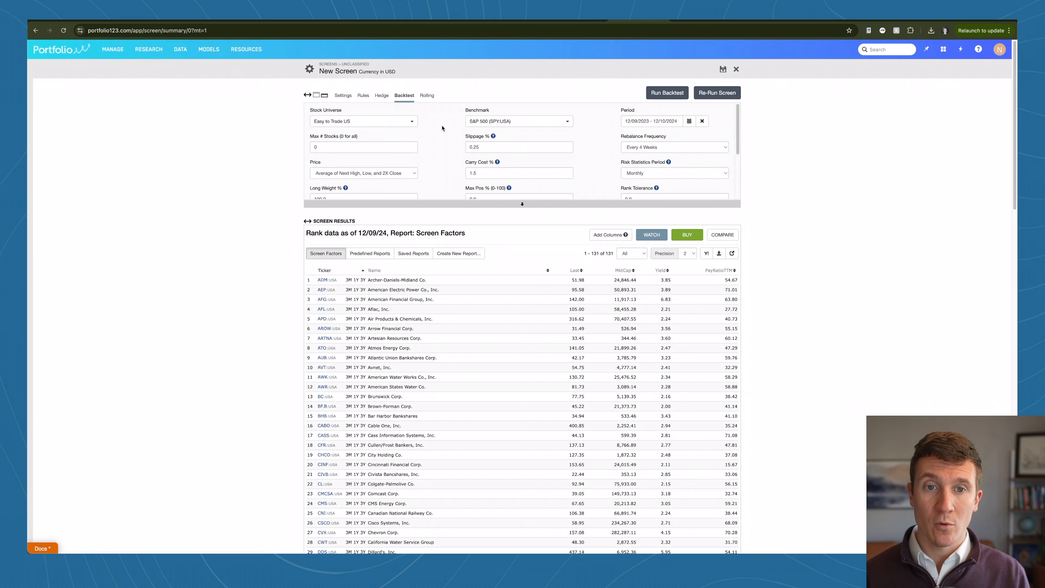
scroll(442, 128, down, 2)
scroll(441, 128, up, 2)
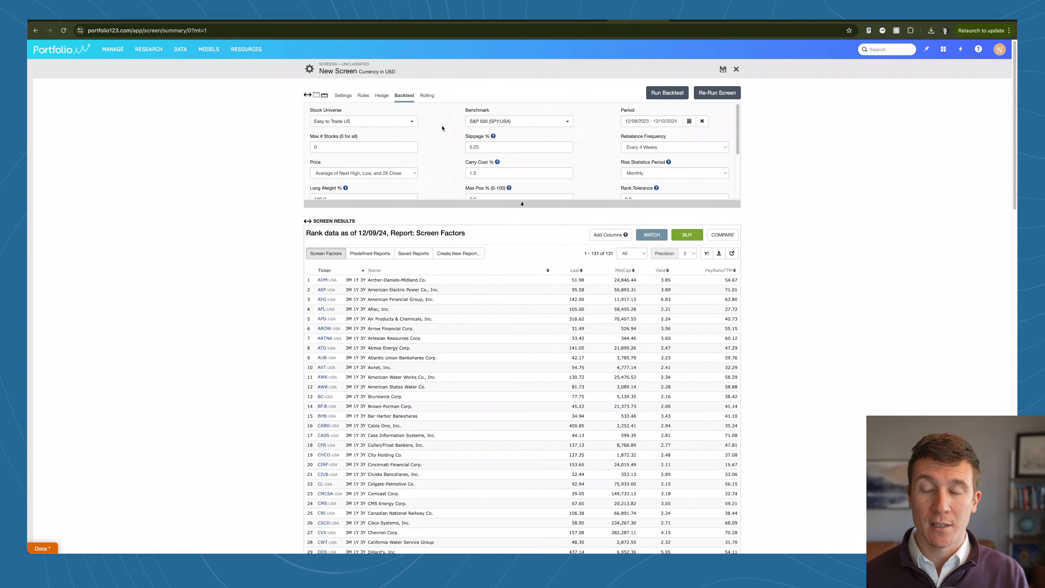
click(658, 151)
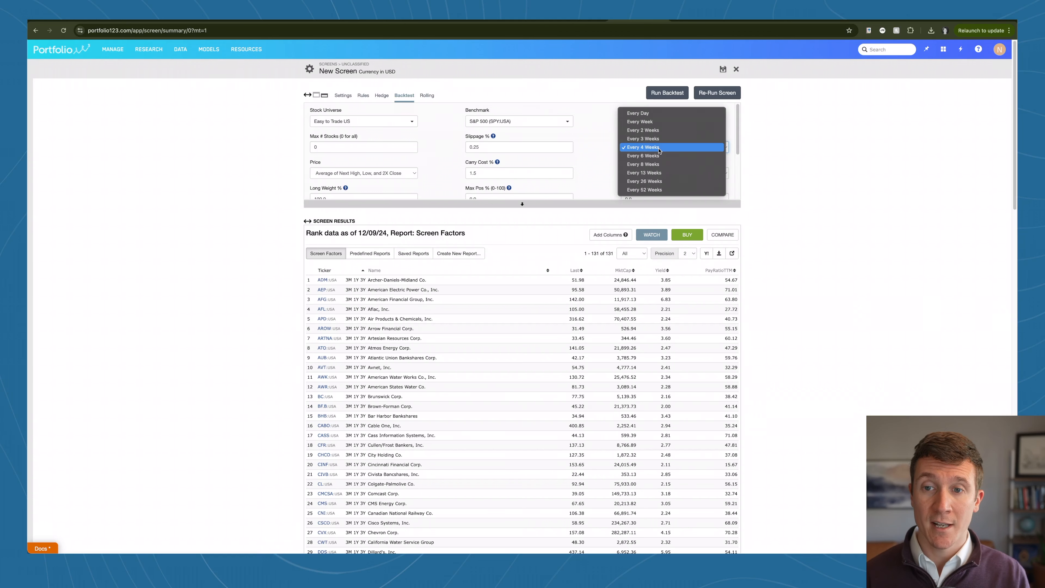
click(658, 190)
click(604, 152)
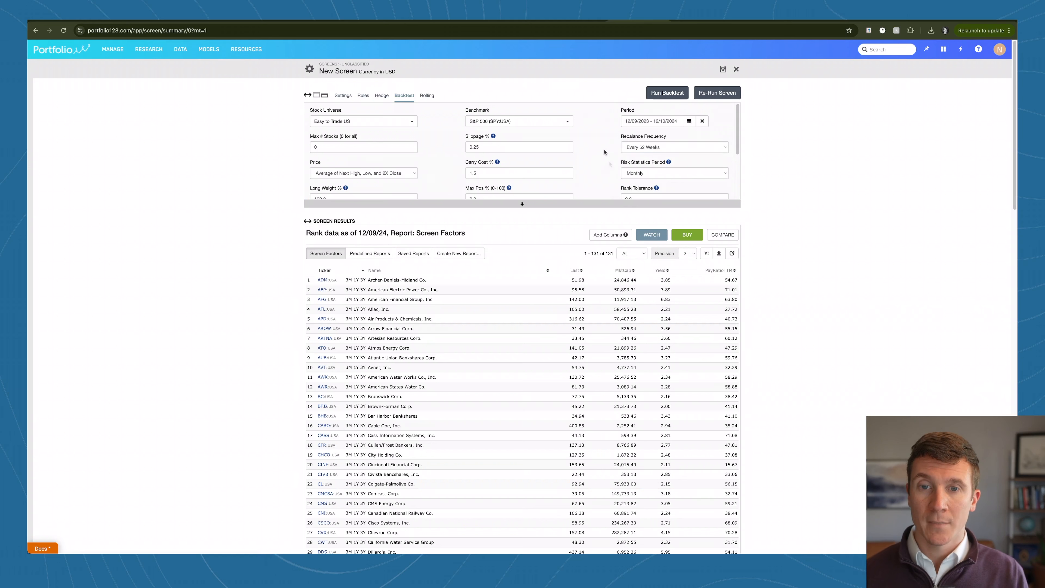
Step: Run the backtest over the MAX period and examine the screen's total return and maximum drawdown
click(689, 121)
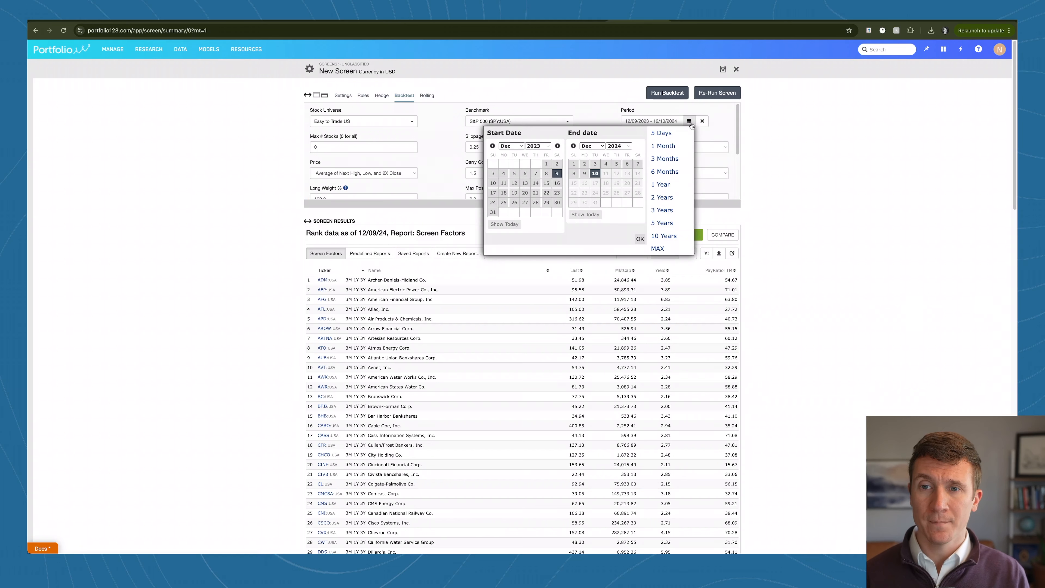
click(659, 249)
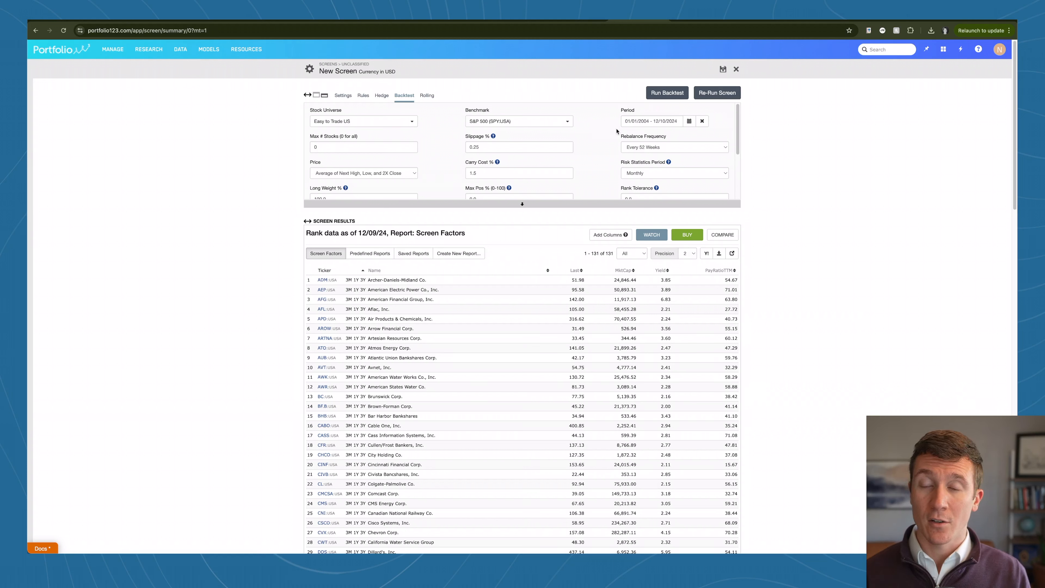
click(658, 95)
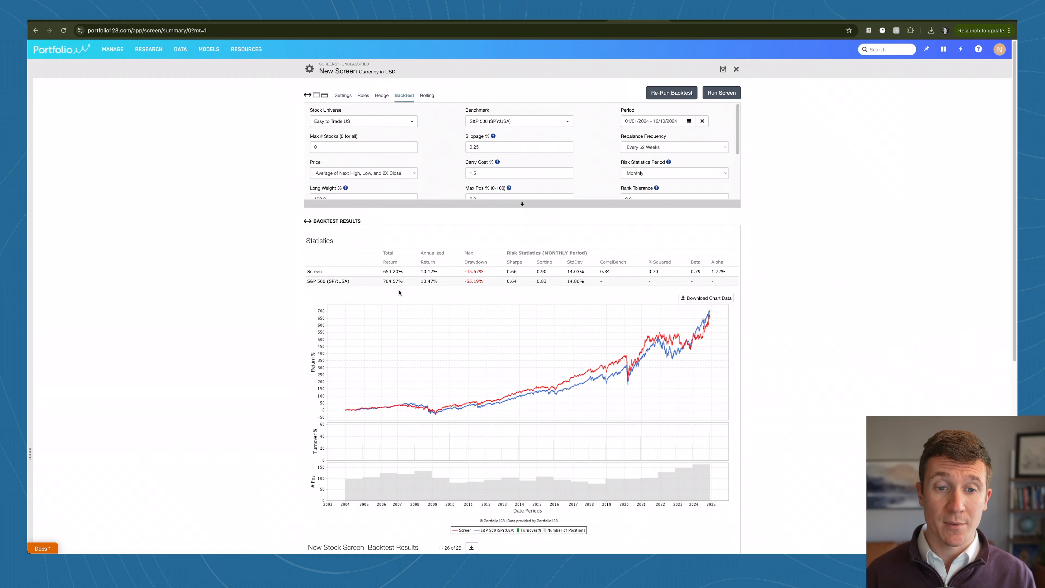
drag(382, 272, 399, 271)
click(409, 273)
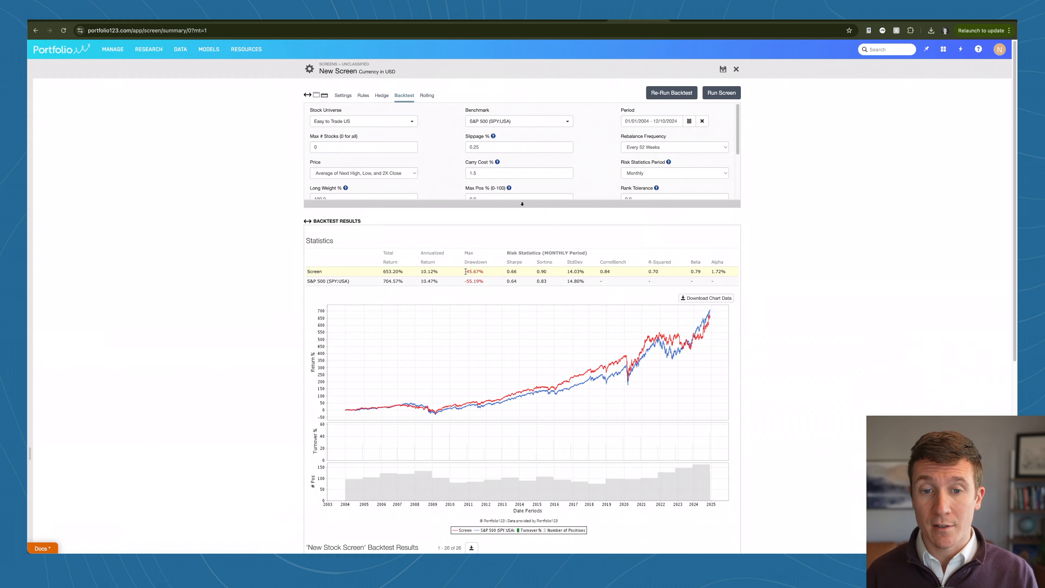
drag(467, 271, 480, 272)
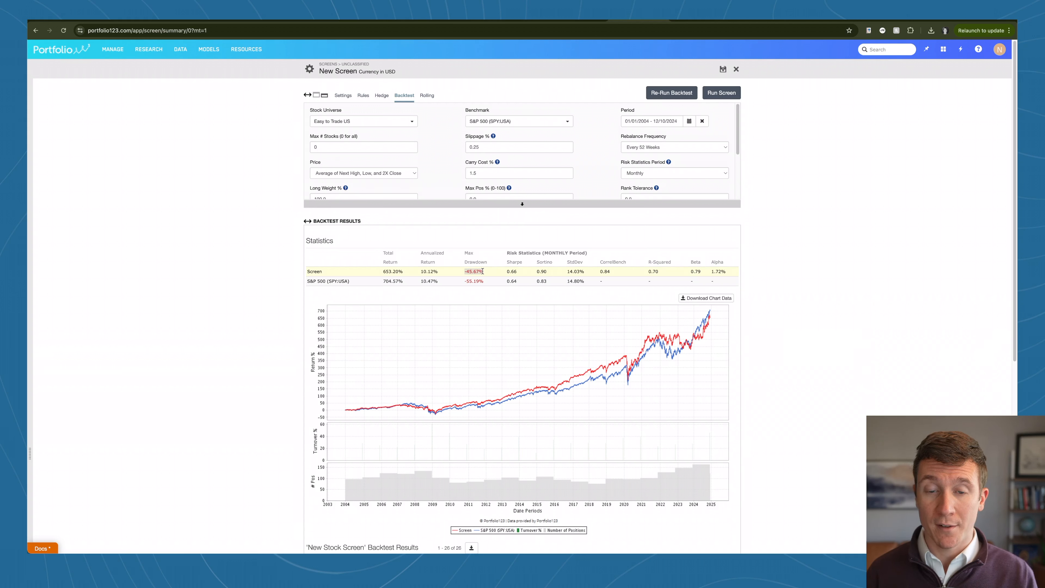
click(484, 283)
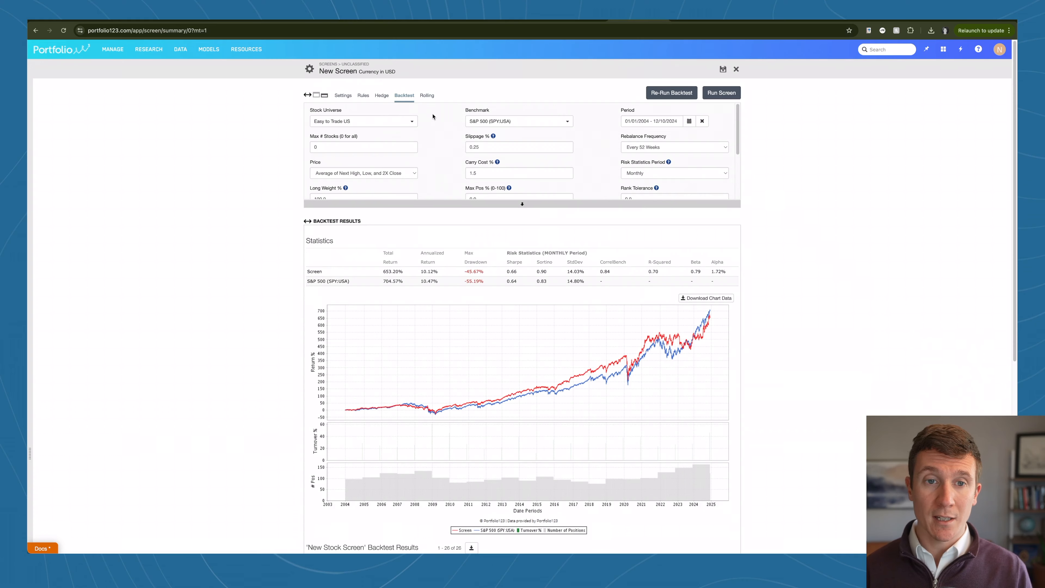
Step: Add a Price % Change vs Benchmark wizard rule set to Underperforming 3 Months and re-run the backtest
click(363, 95)
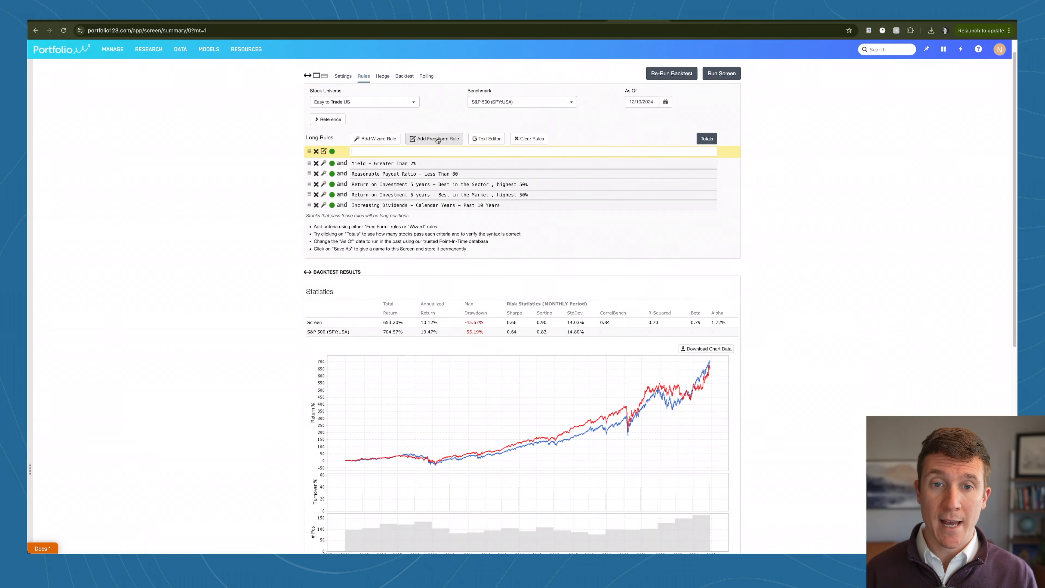
click(437, 140)
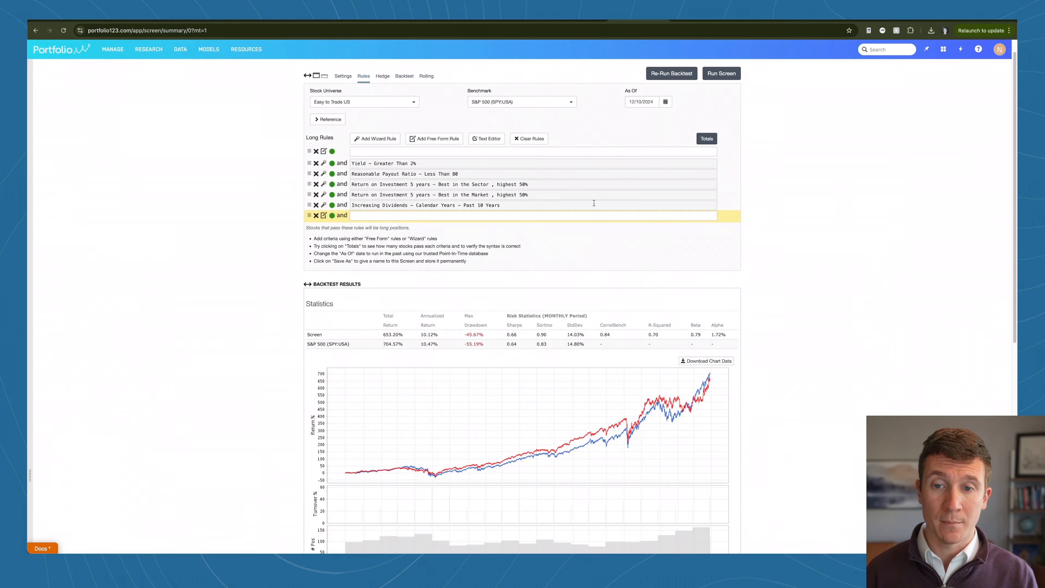
click(375, 138)
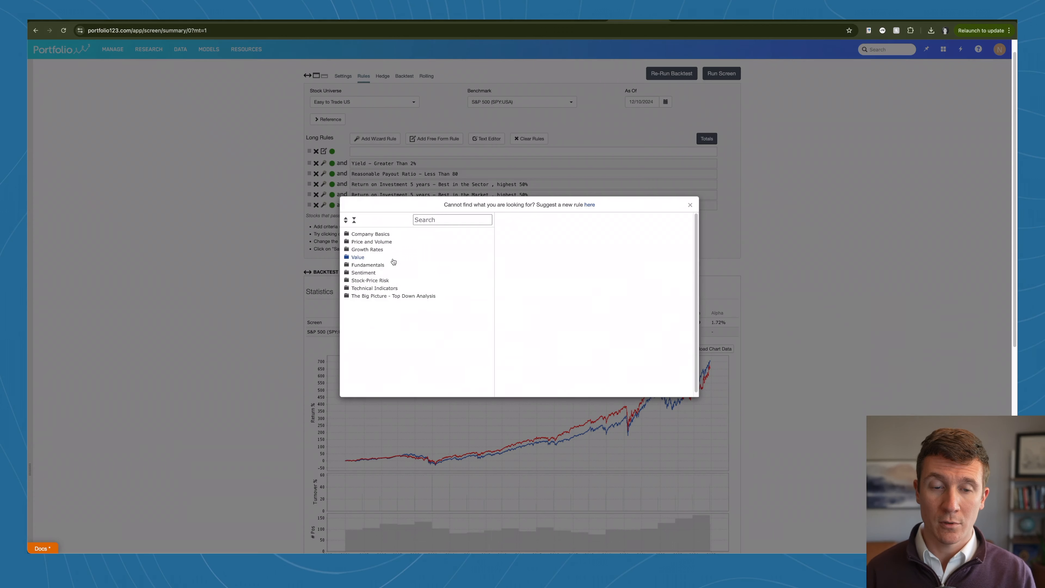
click(453, 219)
text(total)
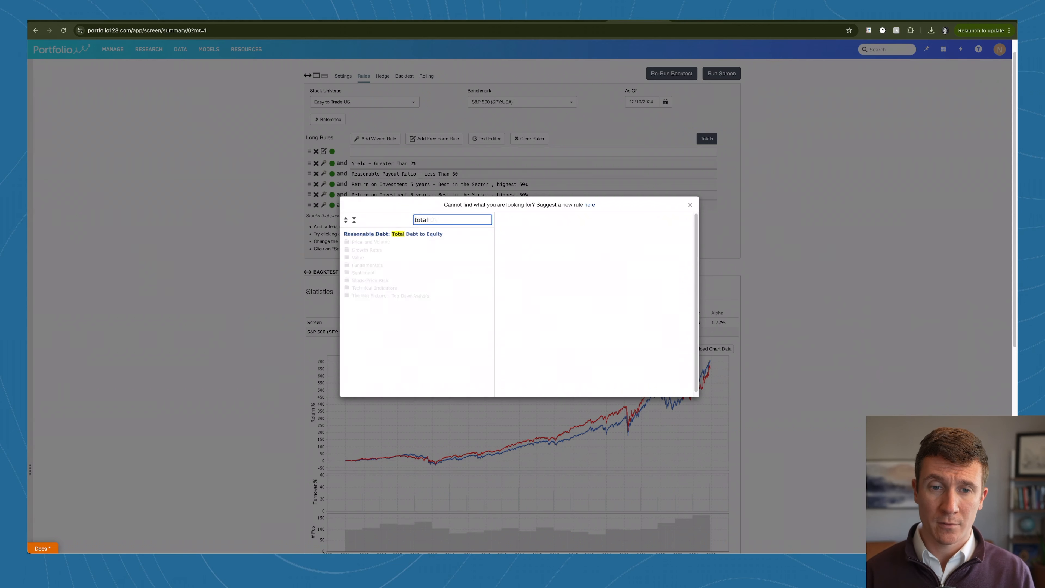
key(ctrl+a)
text(price)
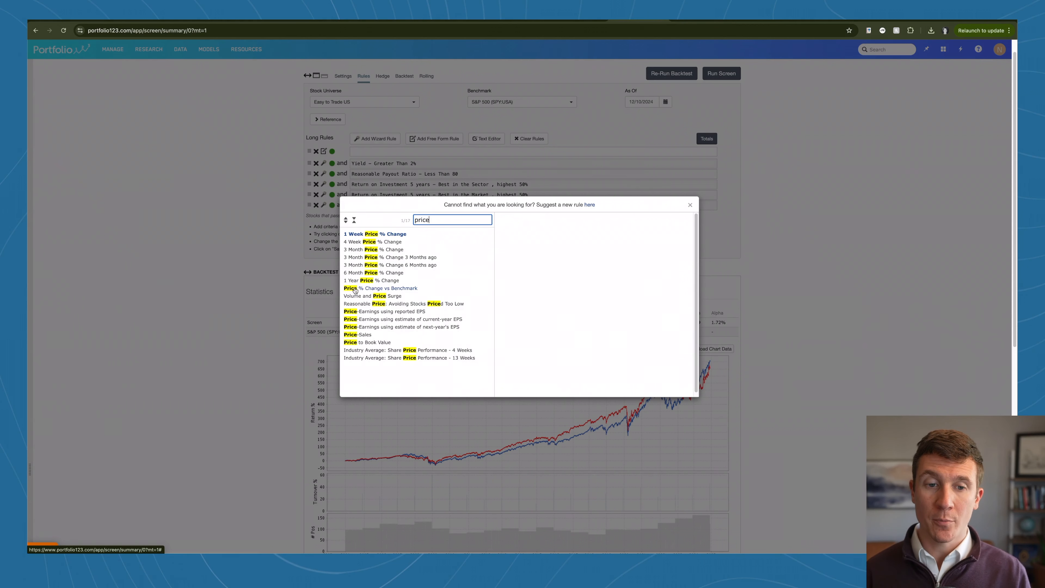
click(379, 289)
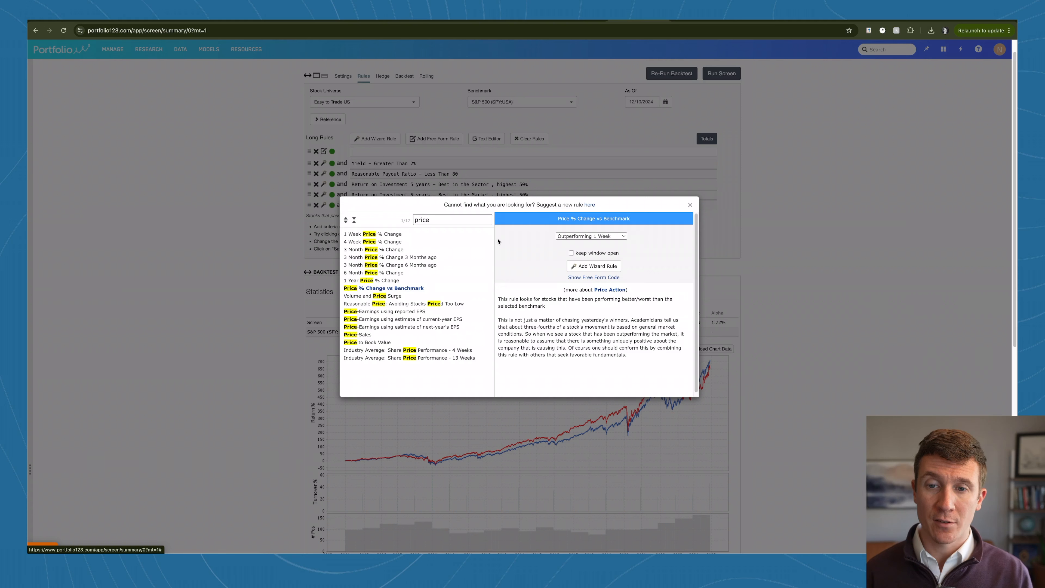
click(596, 236)
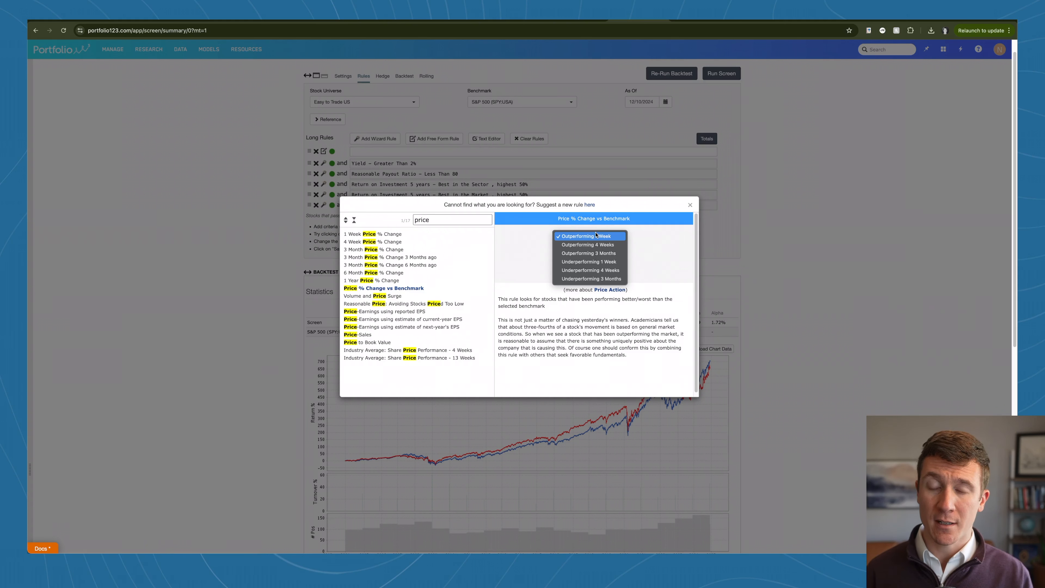
click(598, 281)
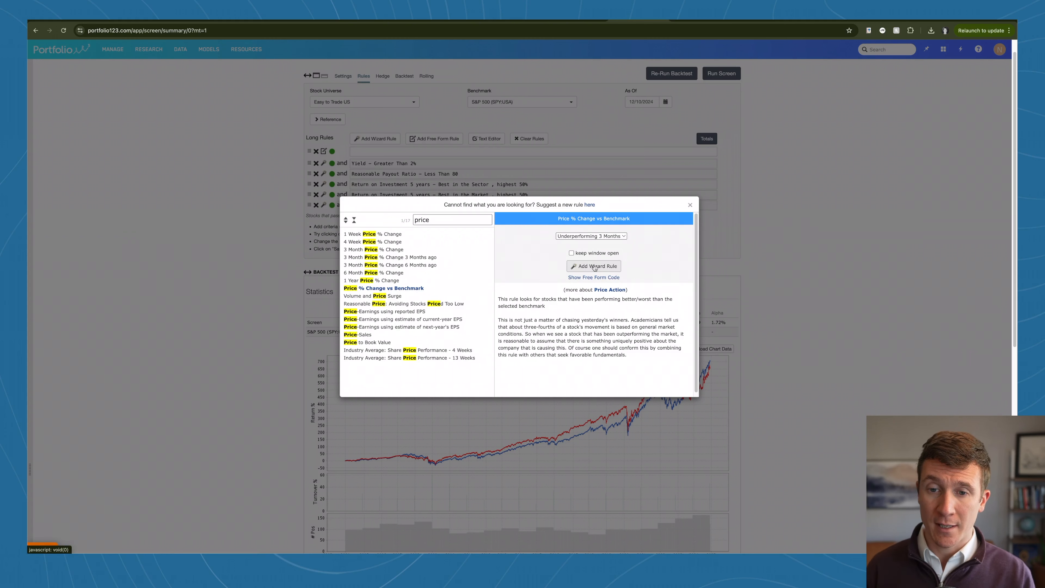
click(593, 267)
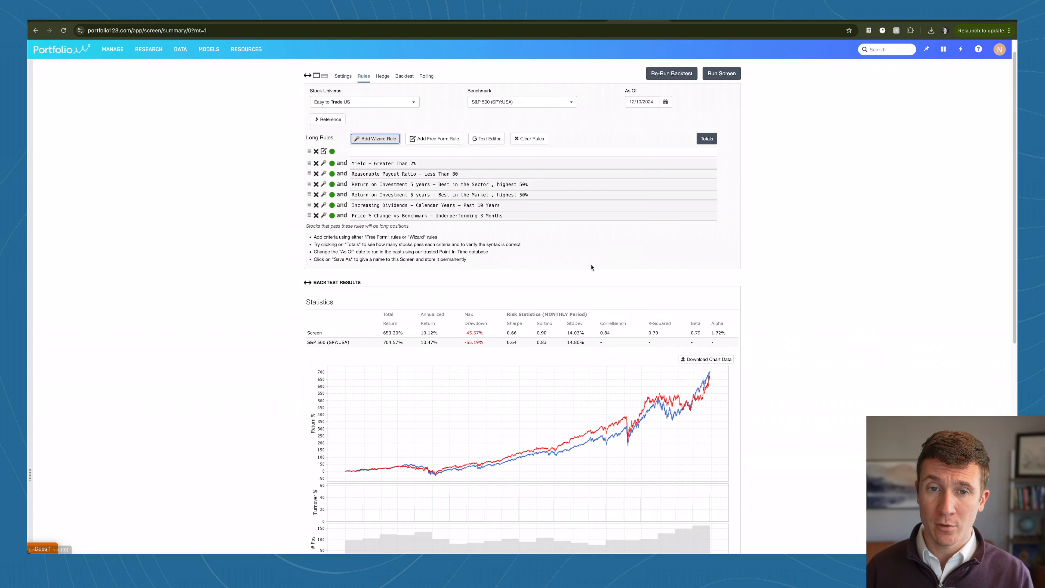
click(664, 74)
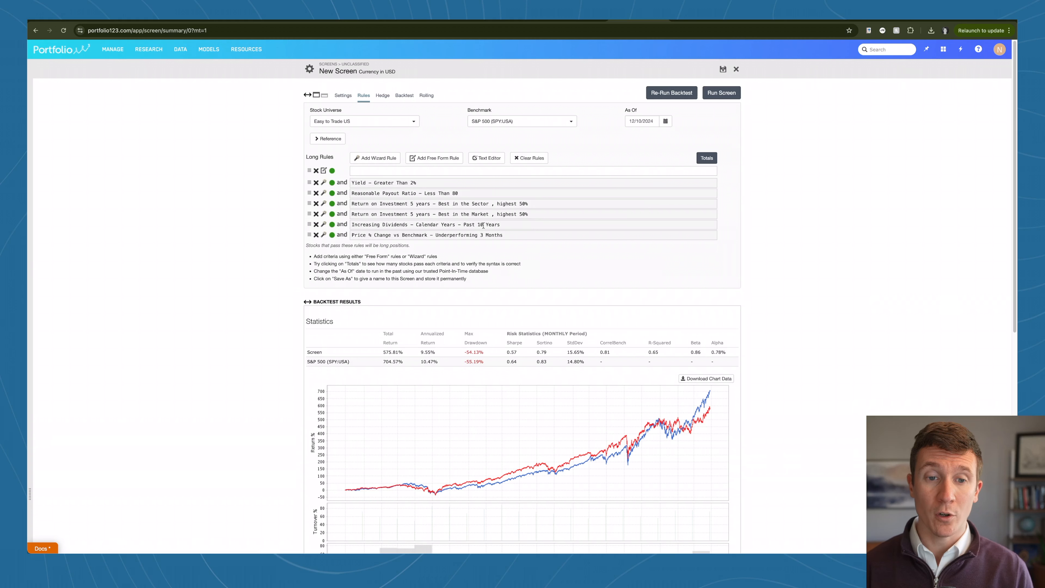
Step: Change the Price % Change vs Benchmark rule to Outperforming 3 Months
click(324, 235)
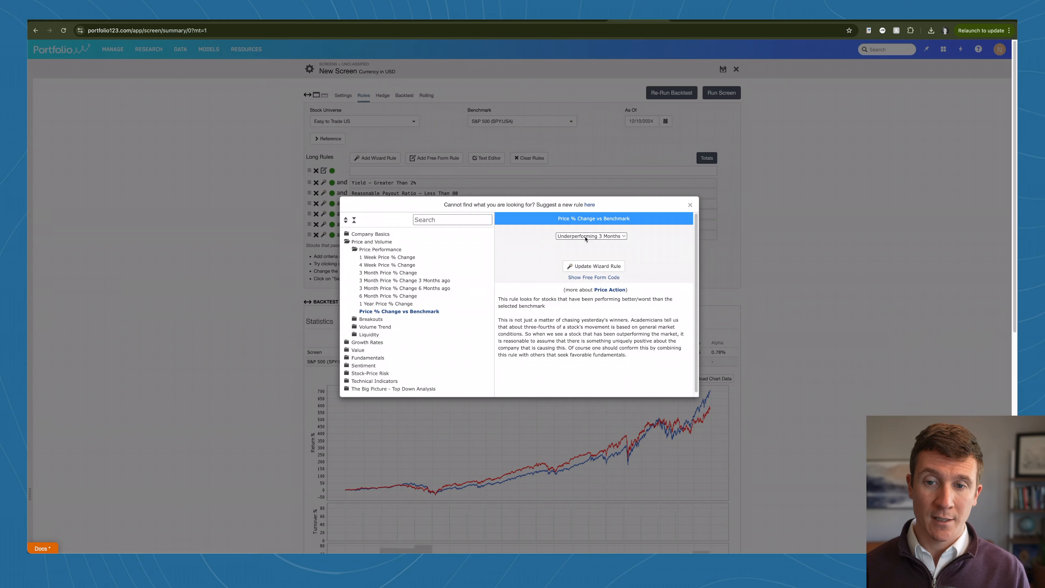
click(595, 237)
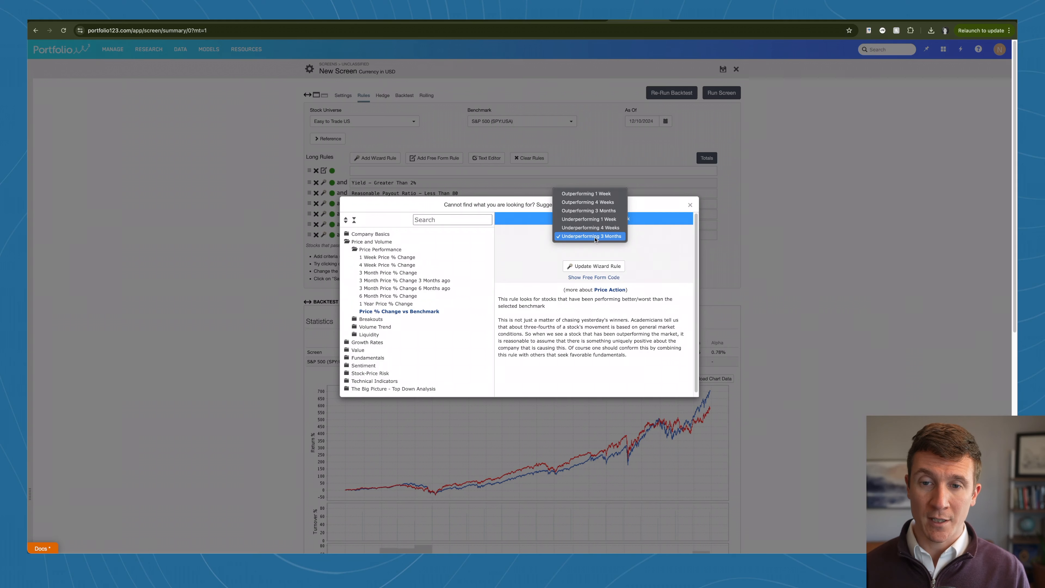
click(589, 211)
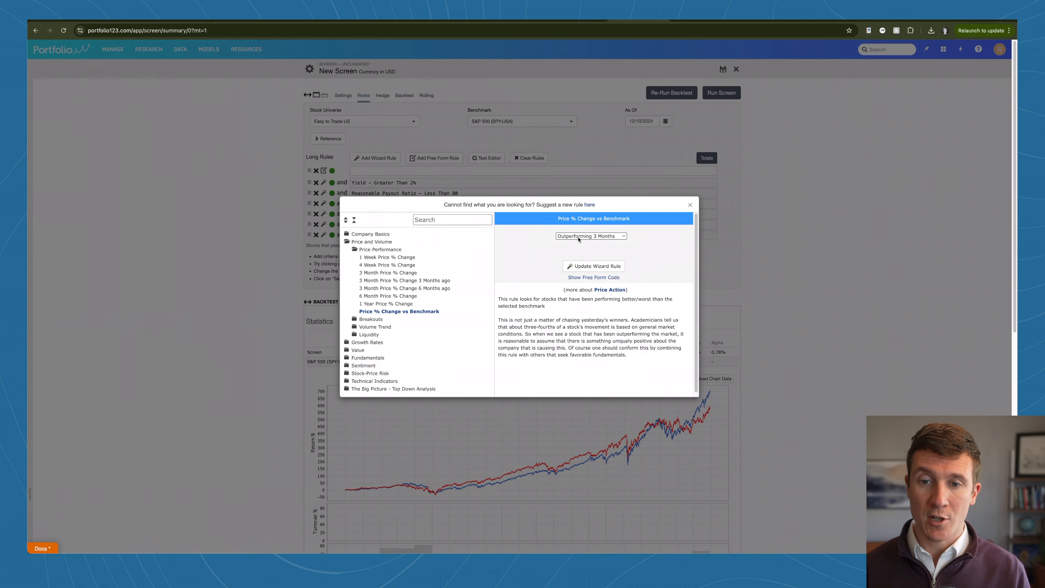
click(585, 265)
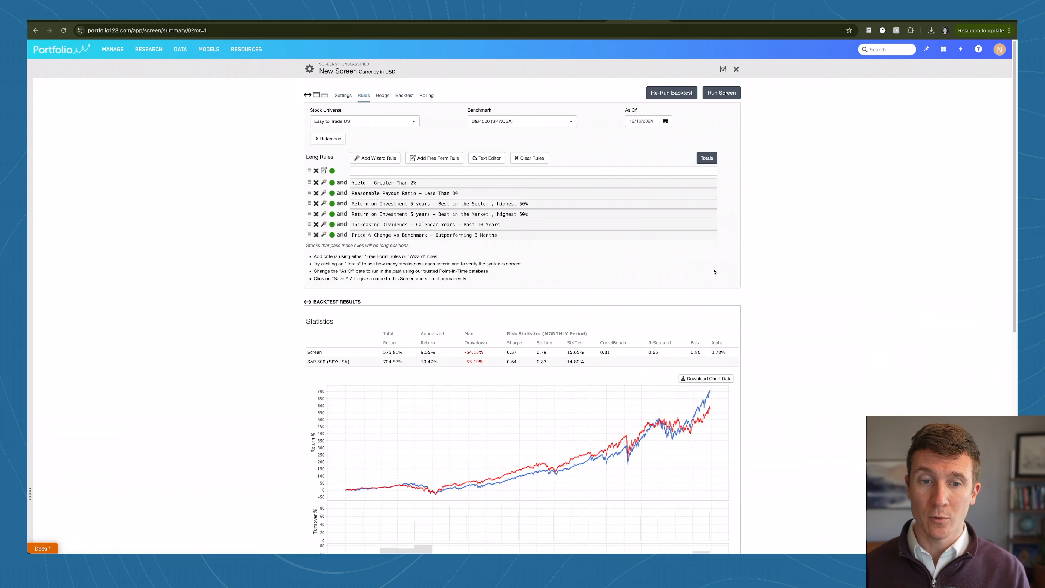
Step: Re-run the backtest with the updated rule and examine the screen's standard deviation and alpha
click(673, 92)
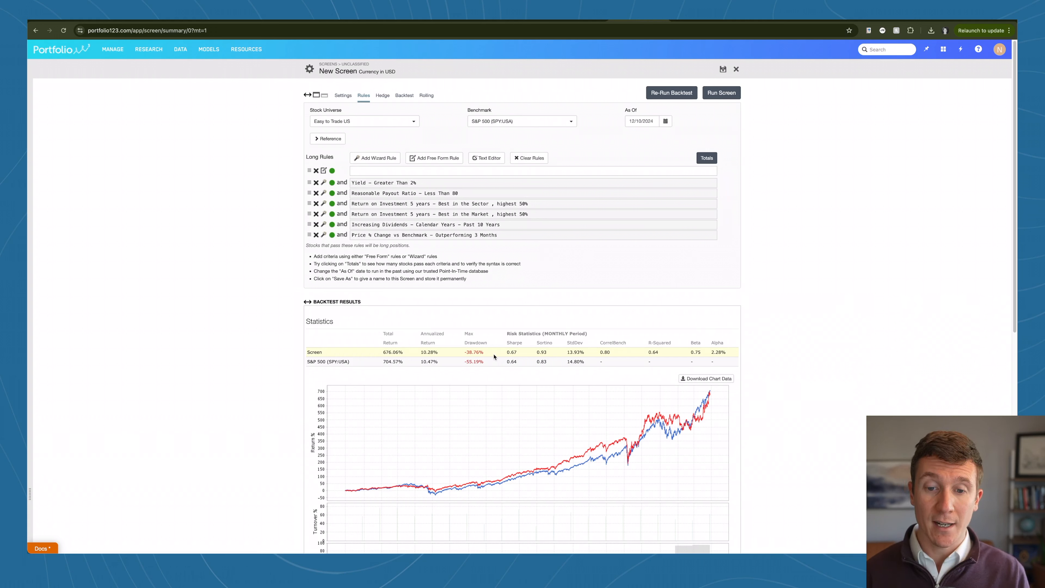
drag(536, 352, 547, 352)
click(548, 354)
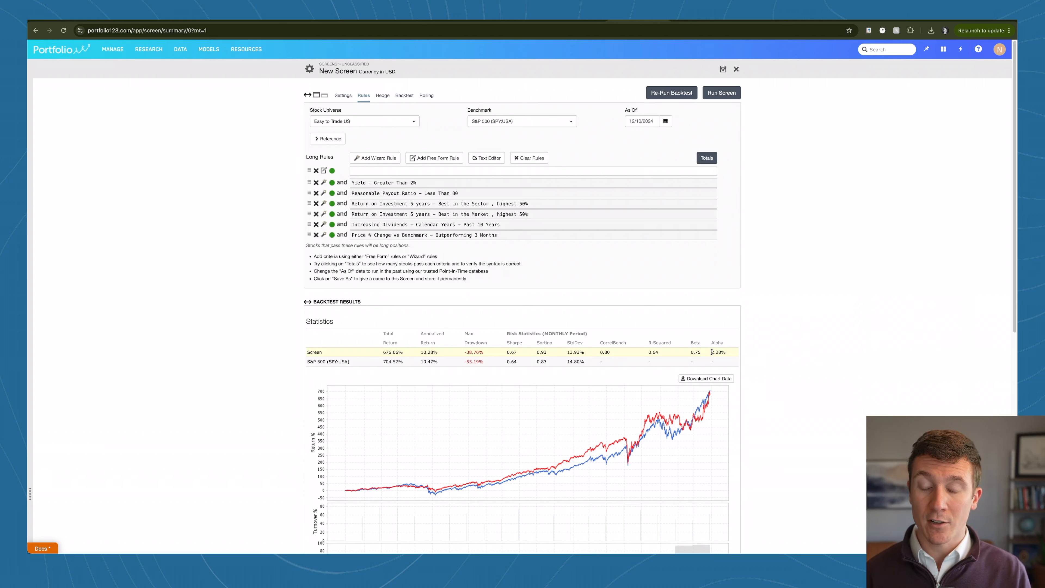
drag(711, 352, 723, 351)
click(730, 355)
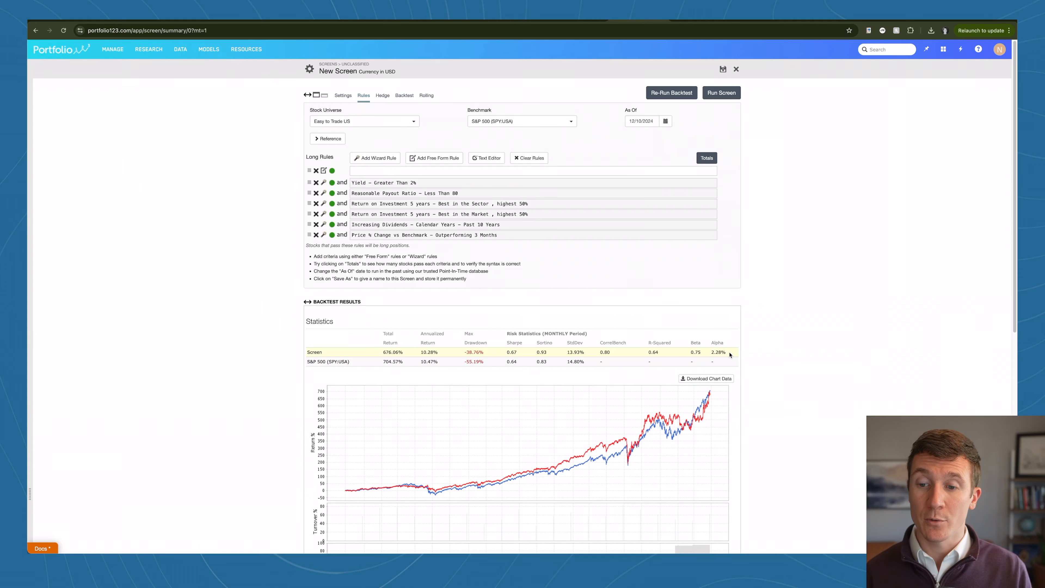